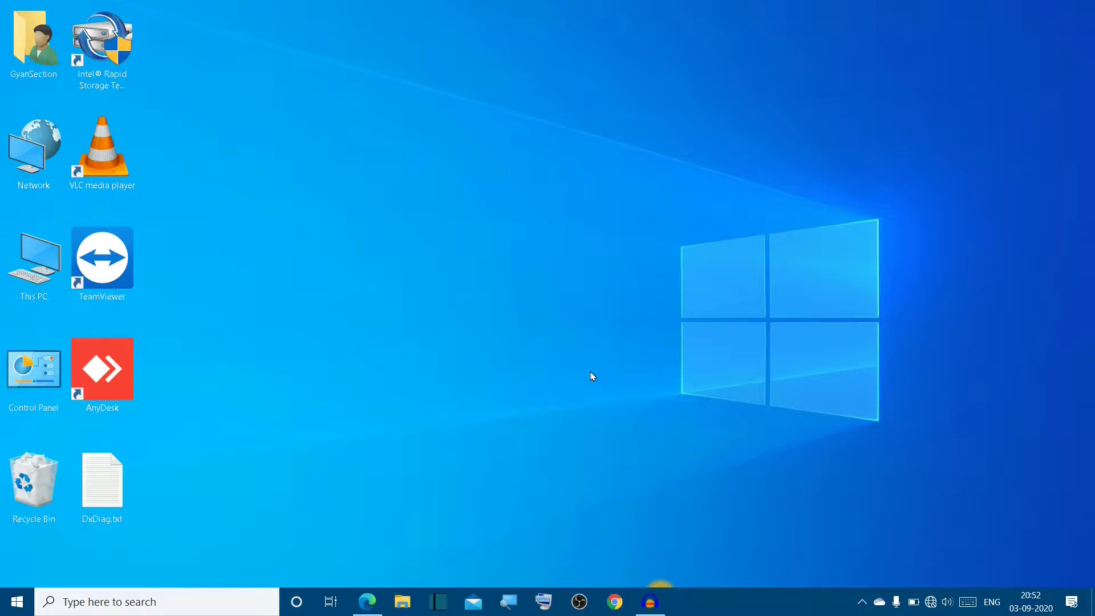
- Switch to OBS Studio and remove the existing Display Capture source from Scene 1
click(579, 602)
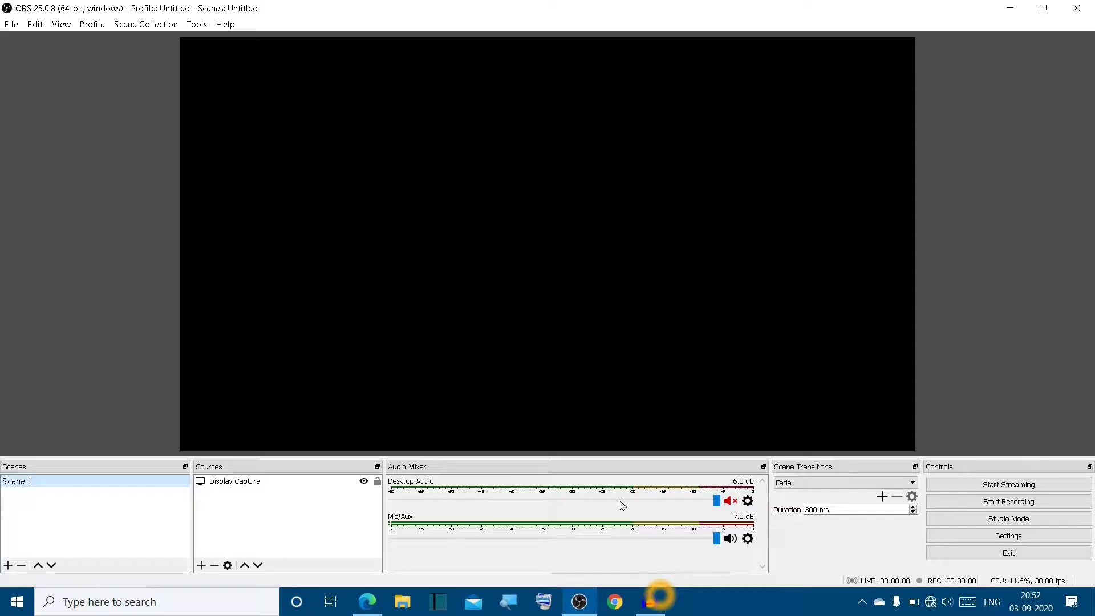
click(251, 482)
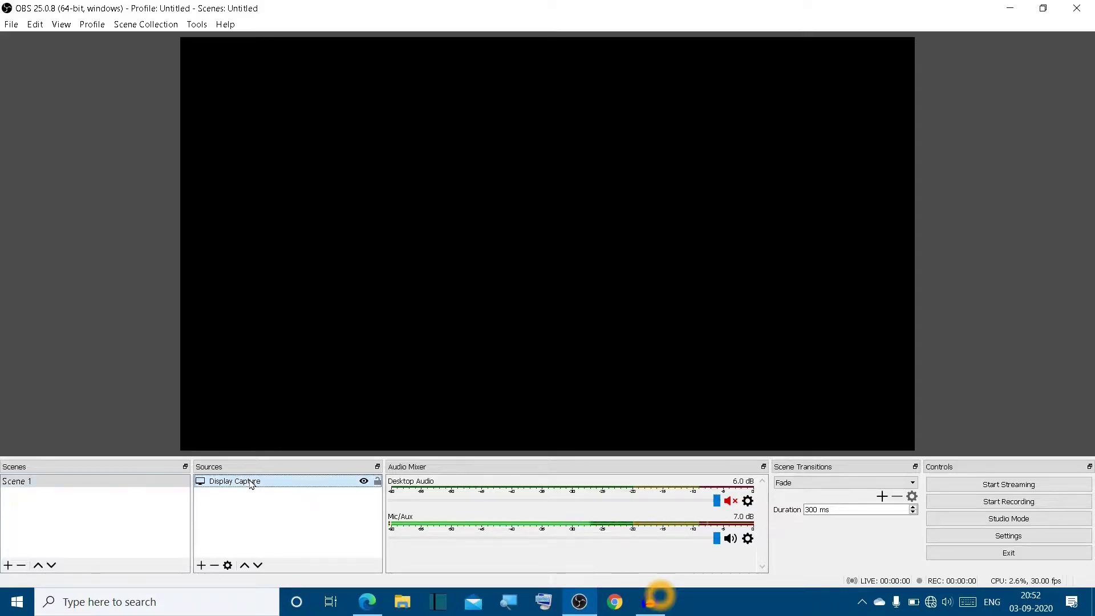
click(214, 564)
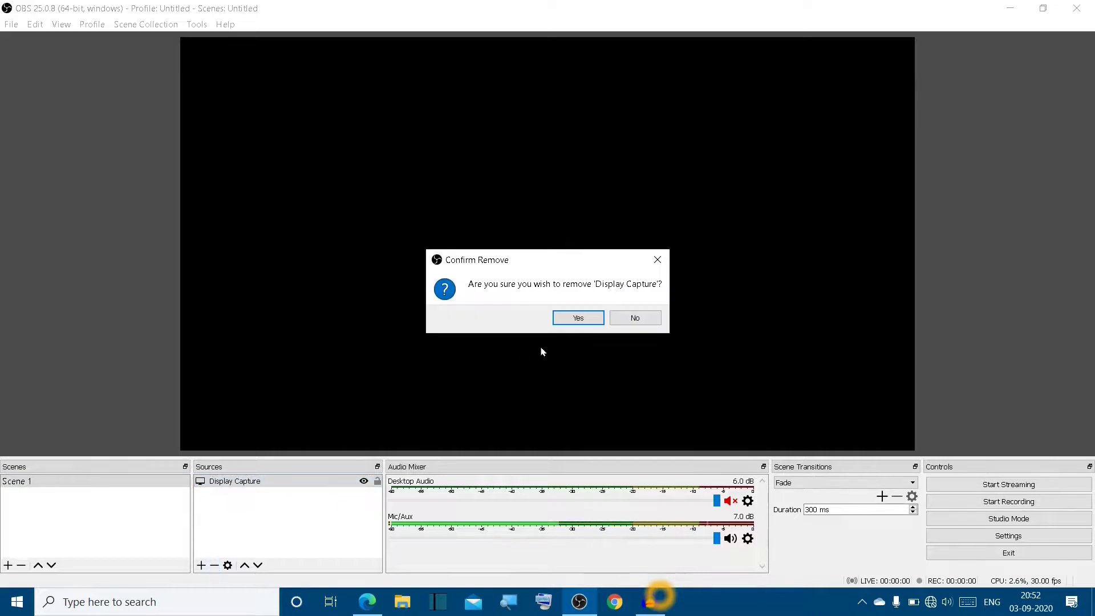
click(576, 318)
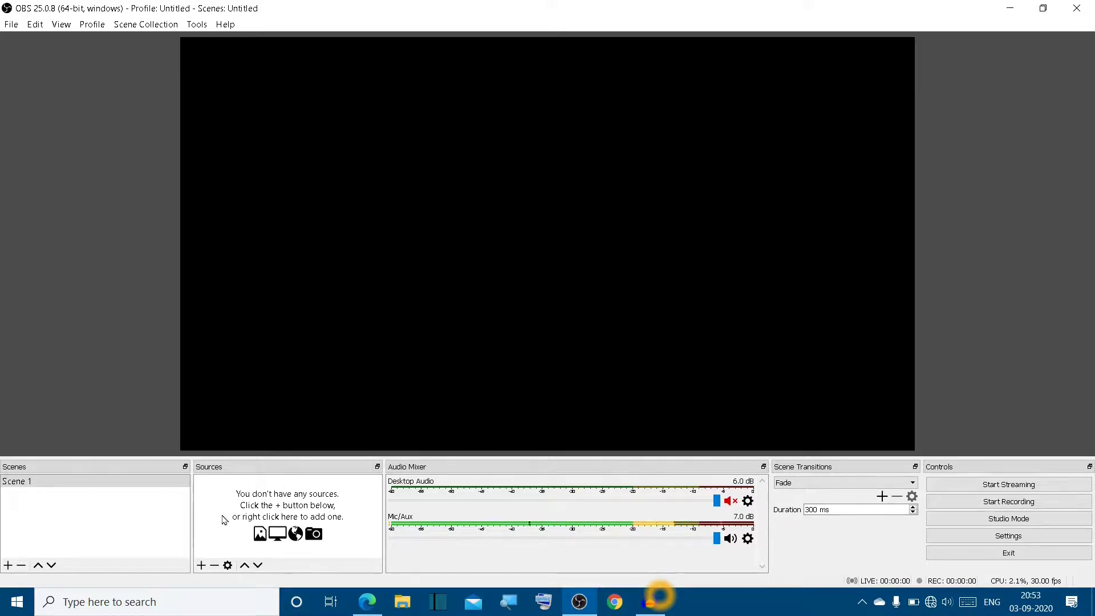
- Add a new Display Capture source for Display 1 to Scene 1, with cursor capture enabled
click(201, 565)
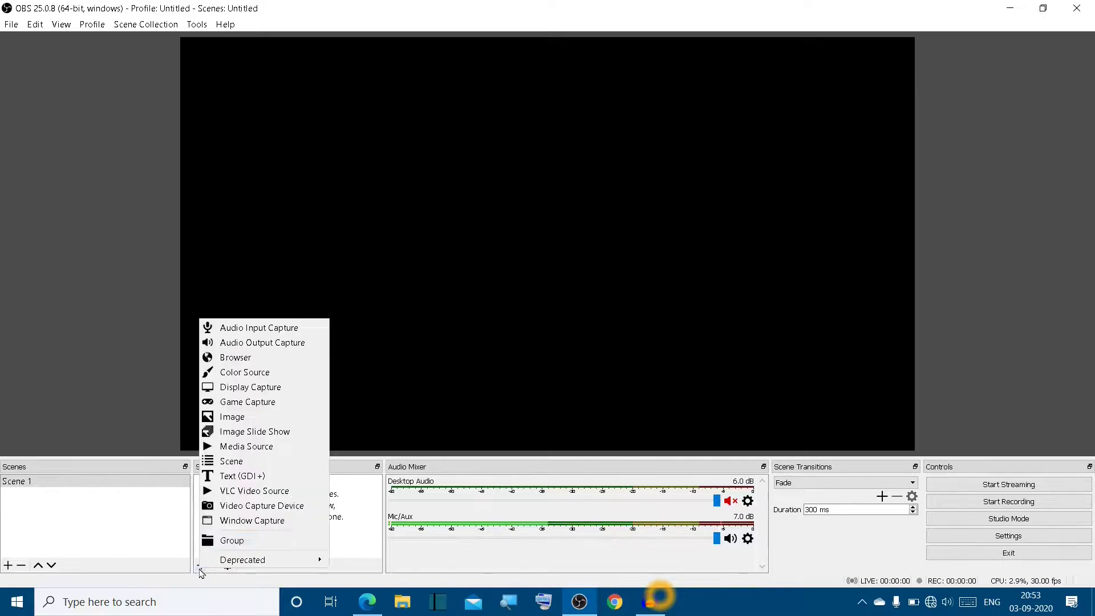
click(283, 388)
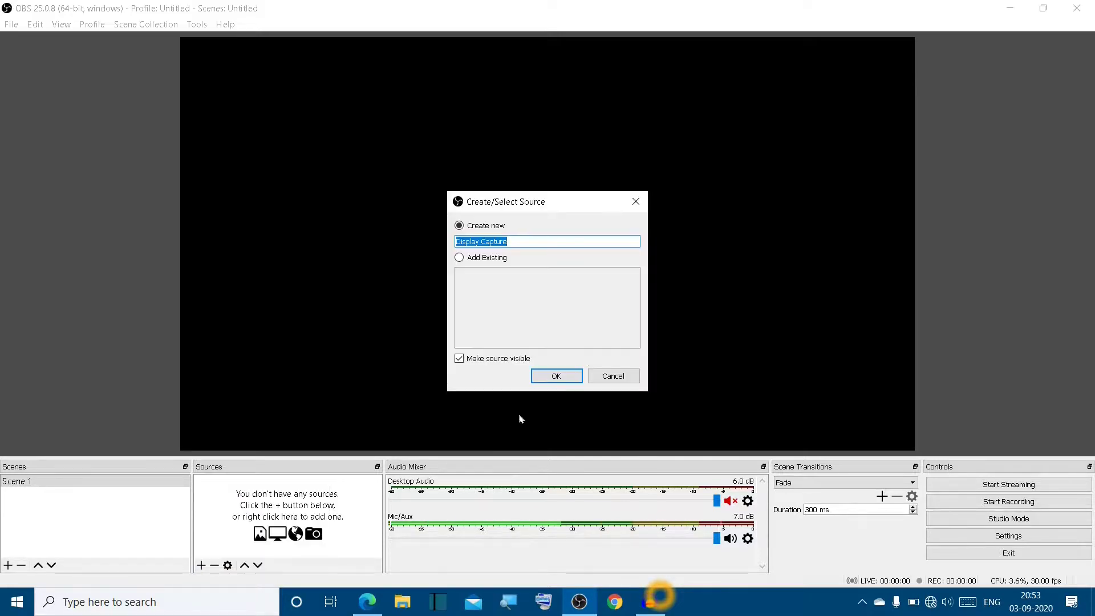
click(556, 377)
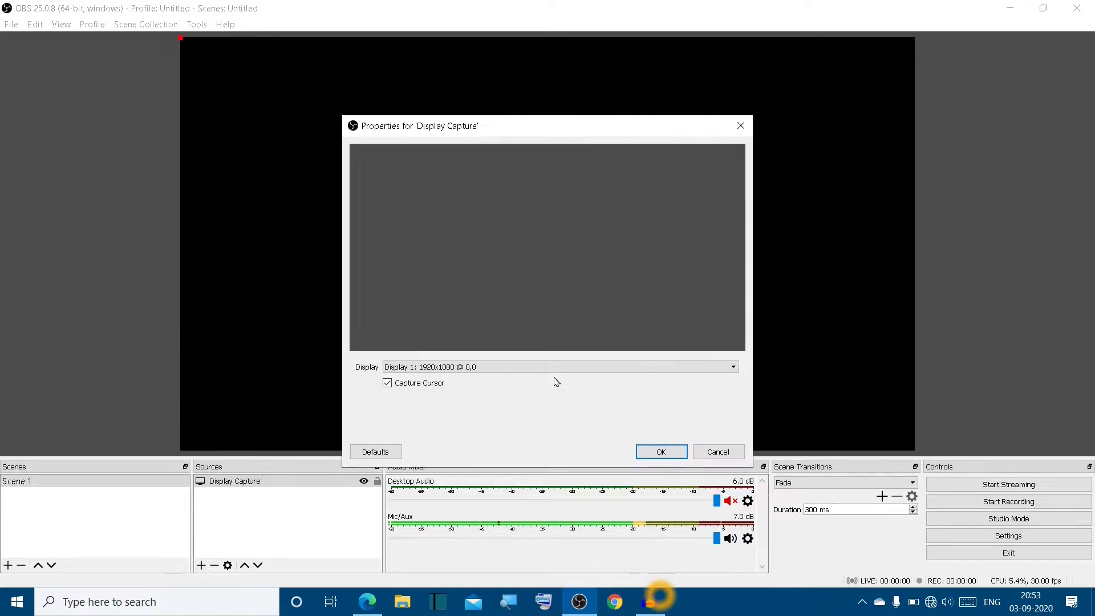
click(659, 449)
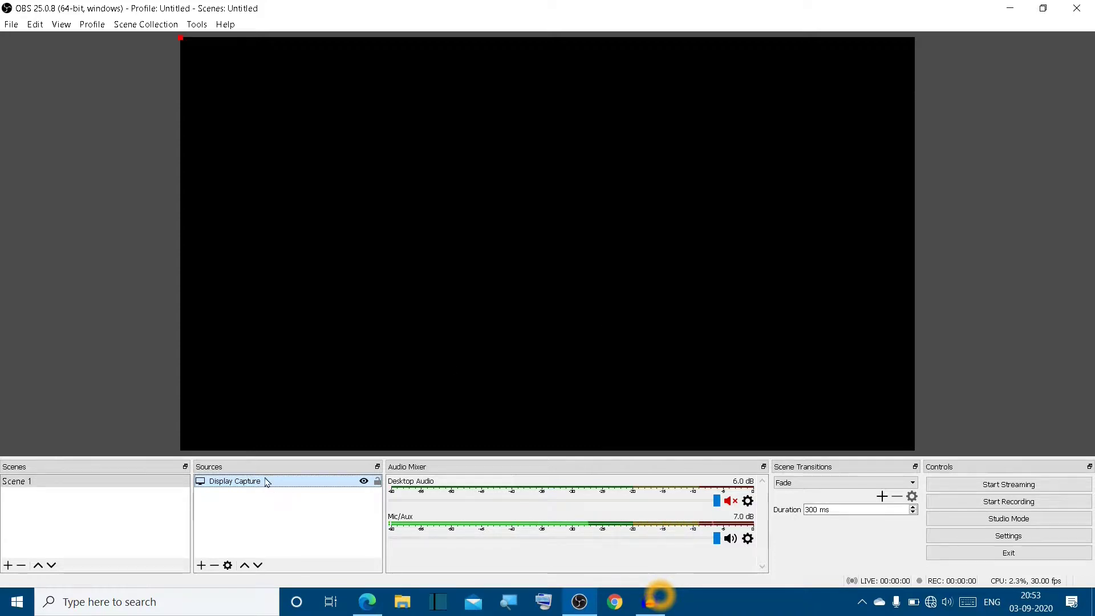
- Remove the Display Capture source from Scene 1 and close OBS Studio
click(215, 565)
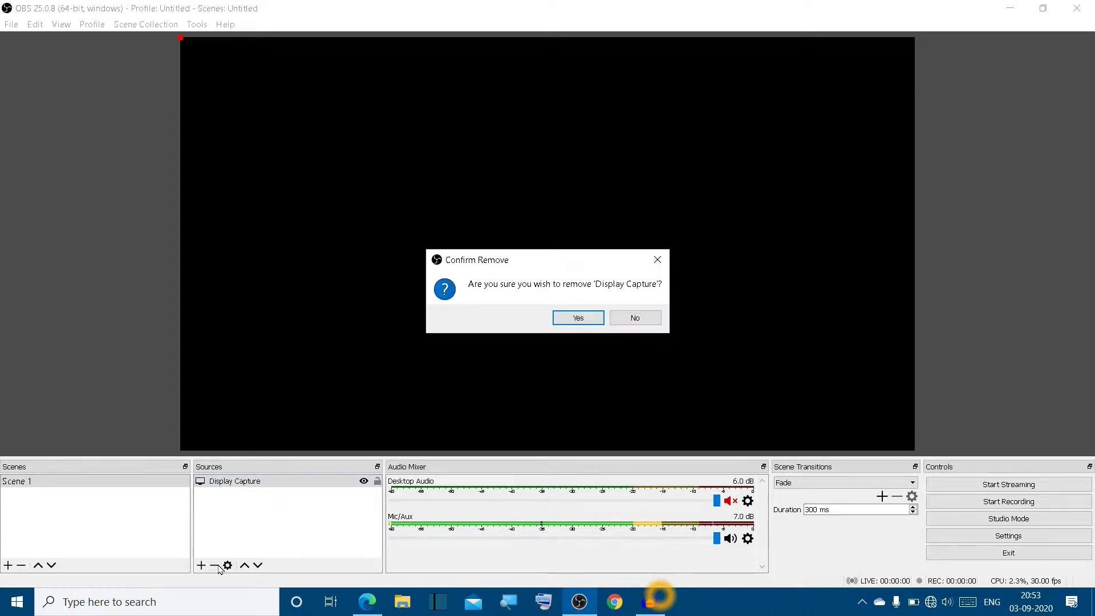
click(579, 319)
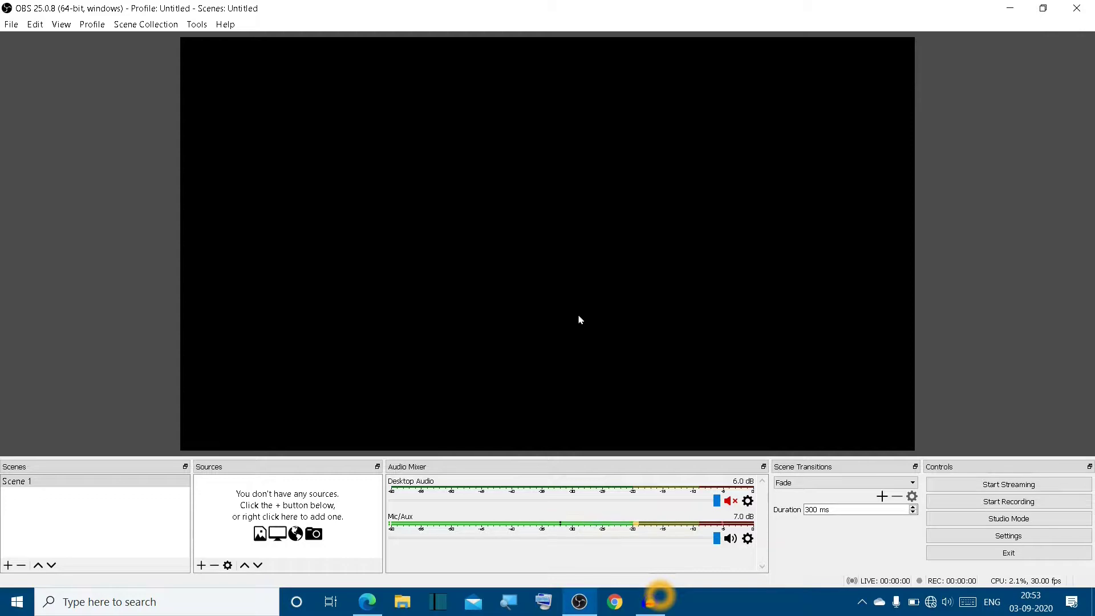
click(1078, 8)
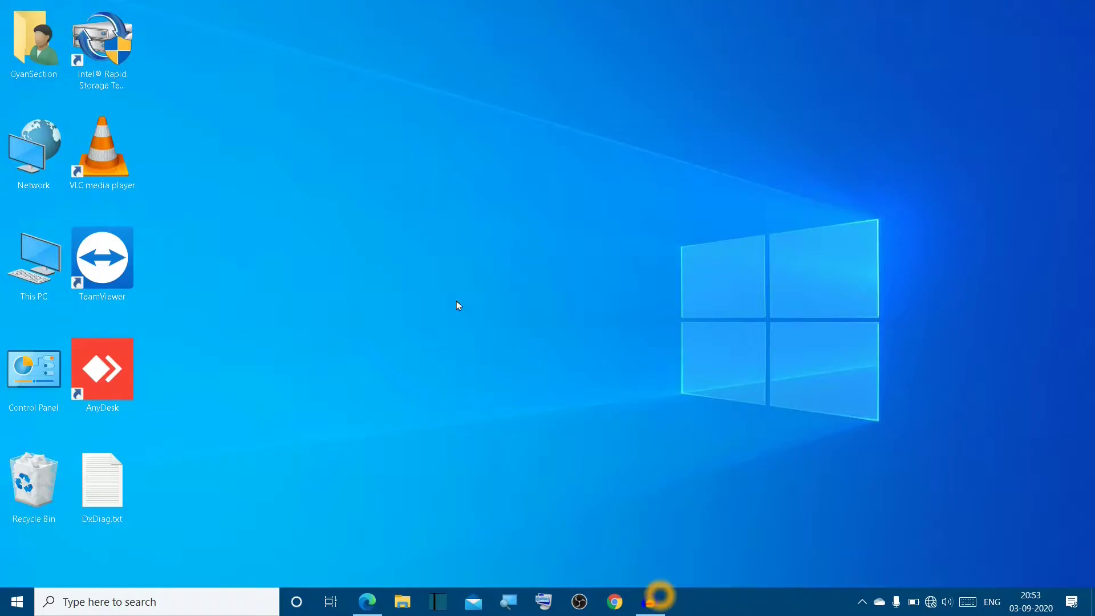
- Search Windows for "graphics settings" and open the Graphics settings page
click(190, 608)
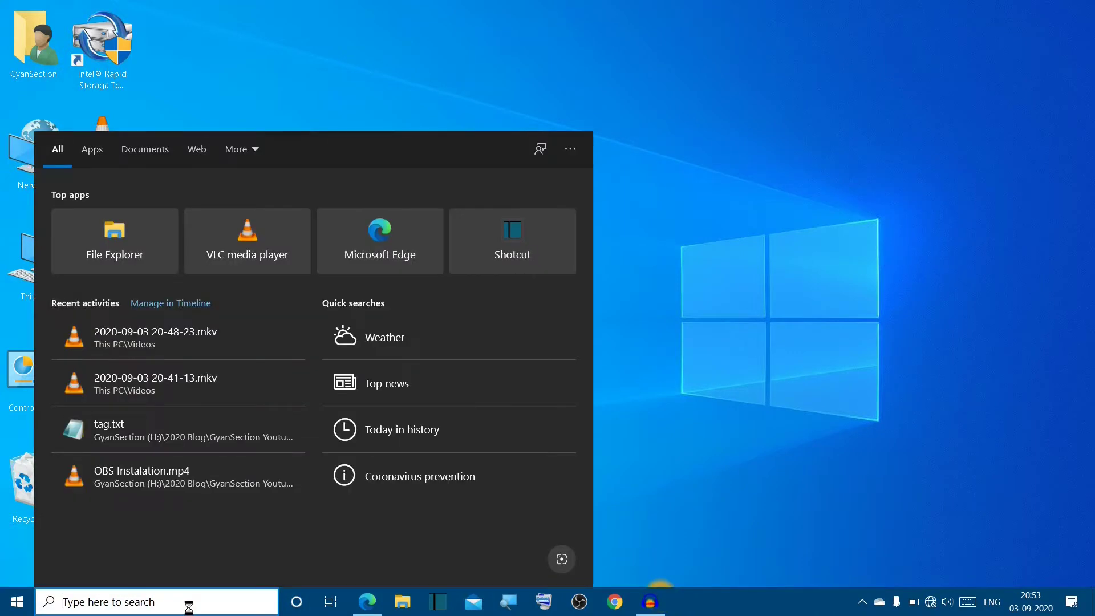
text(graphi)
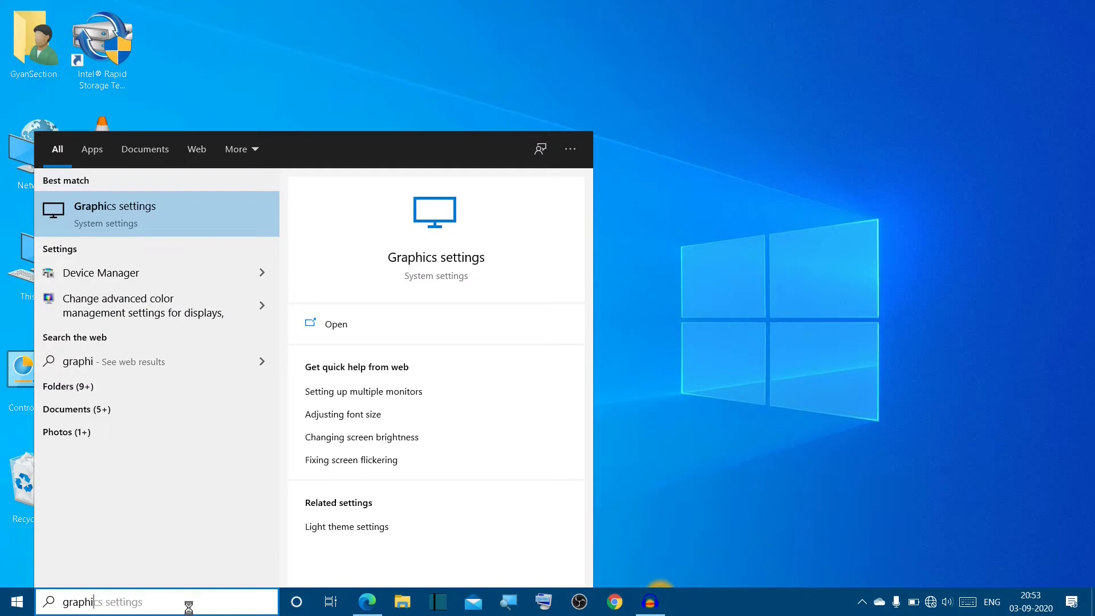
text(cs)
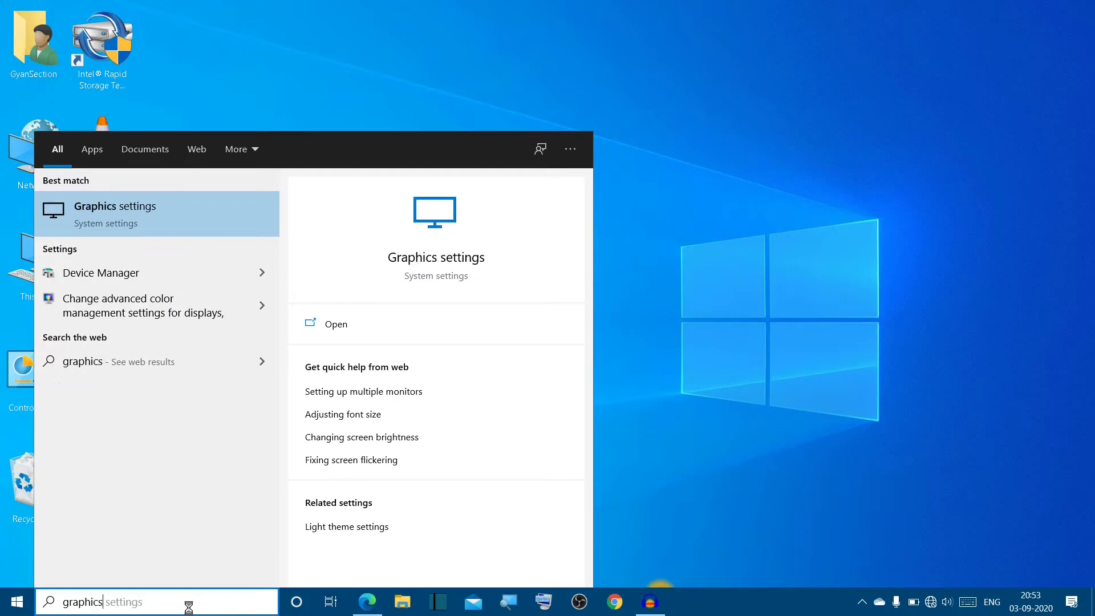
text( settings)
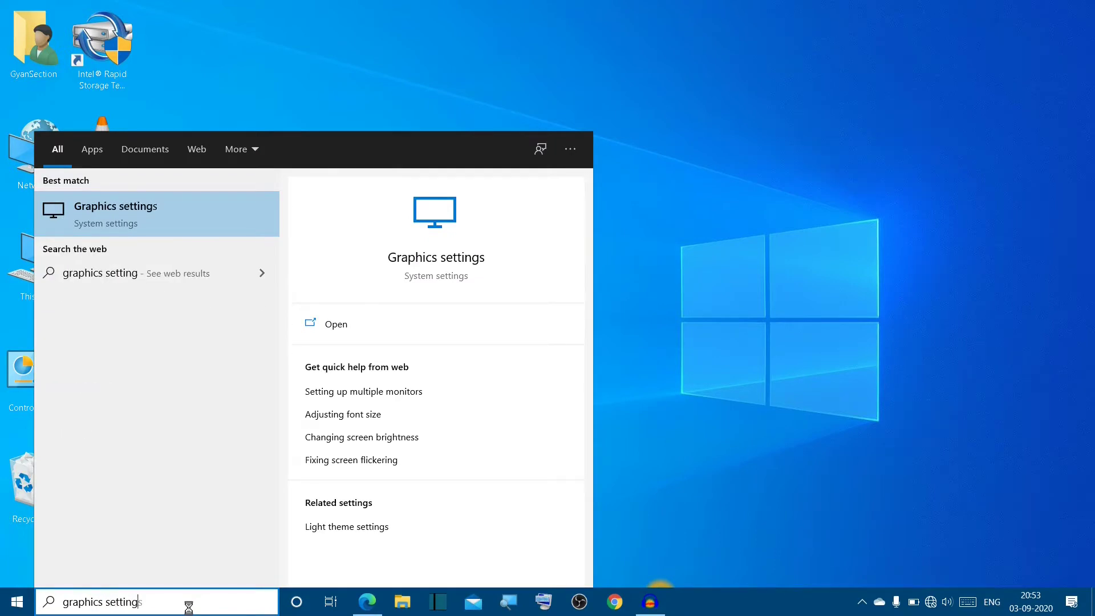
click(349, 325)
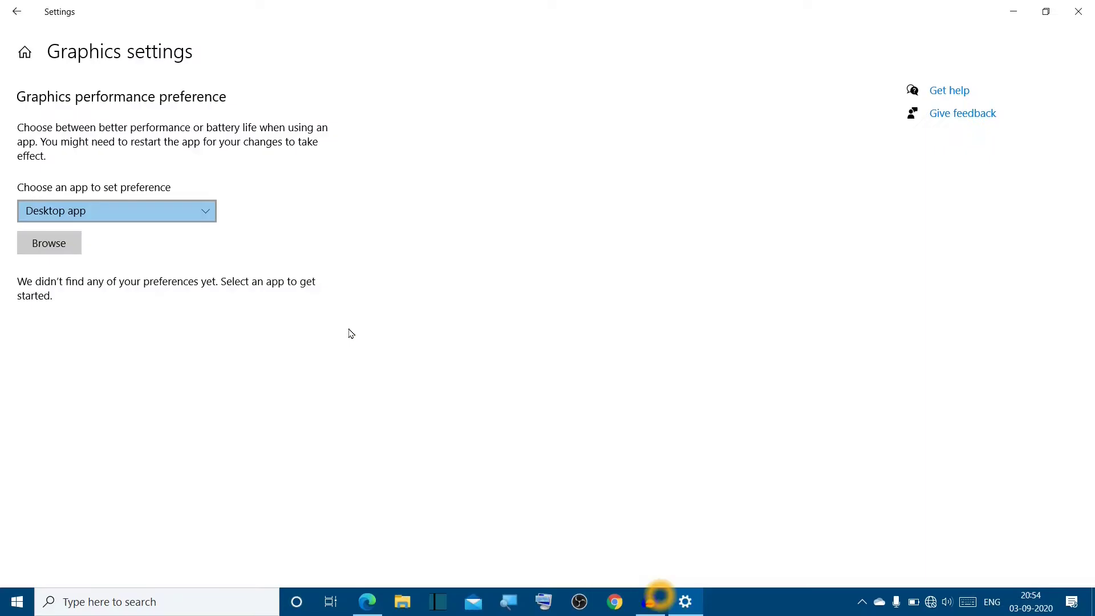
- Add the desktop app obs64.exe from C:\Program Files\obs-studio\bin\64bit to the graphics performance preferences
click(50, 251)
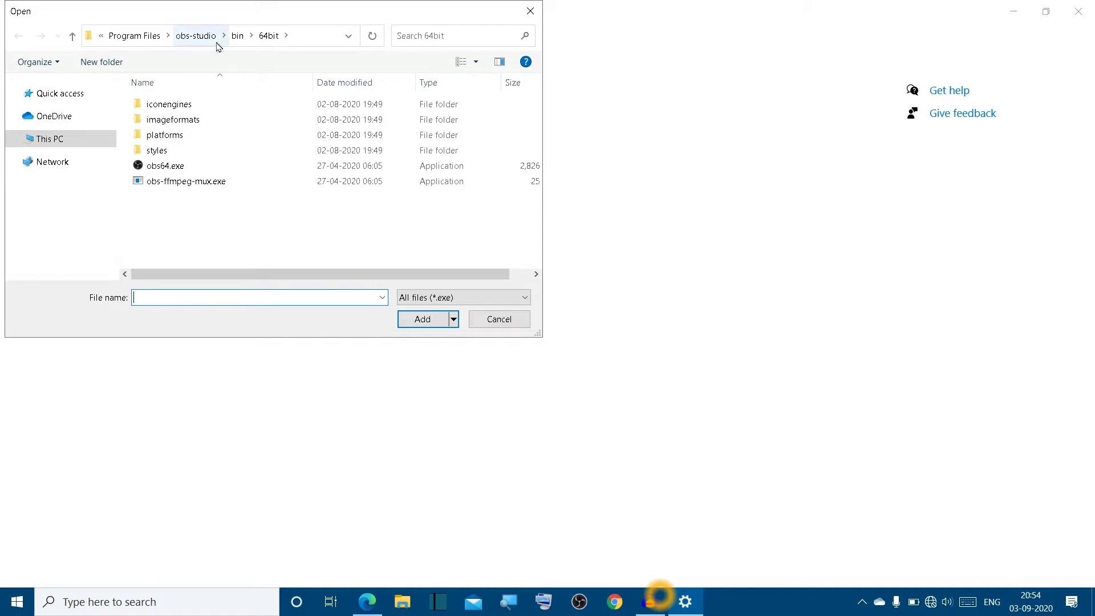
click(317, 40)
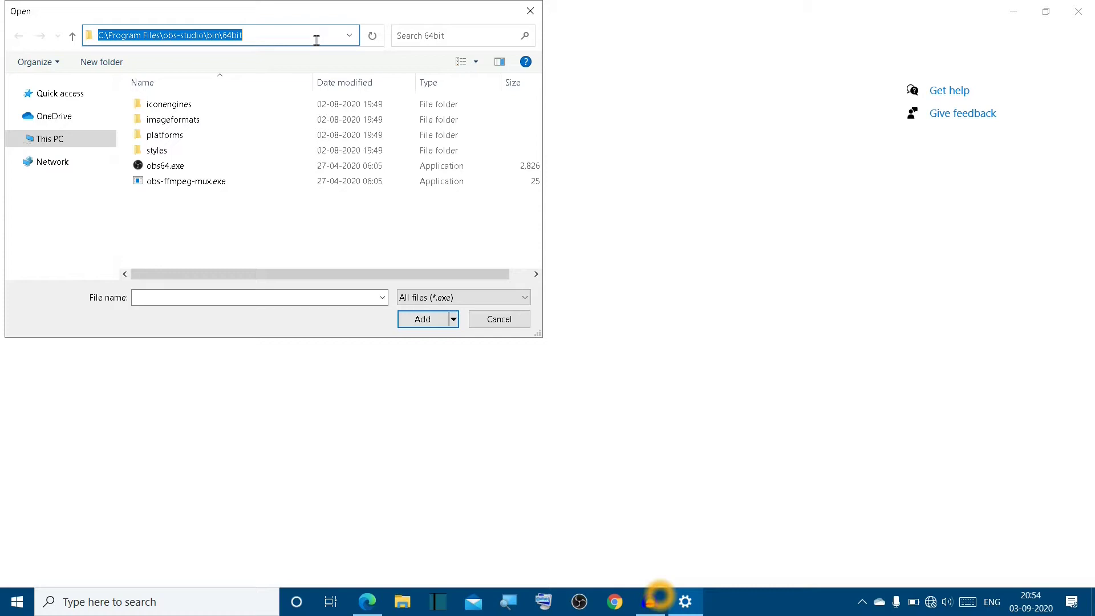
click(184, 168)
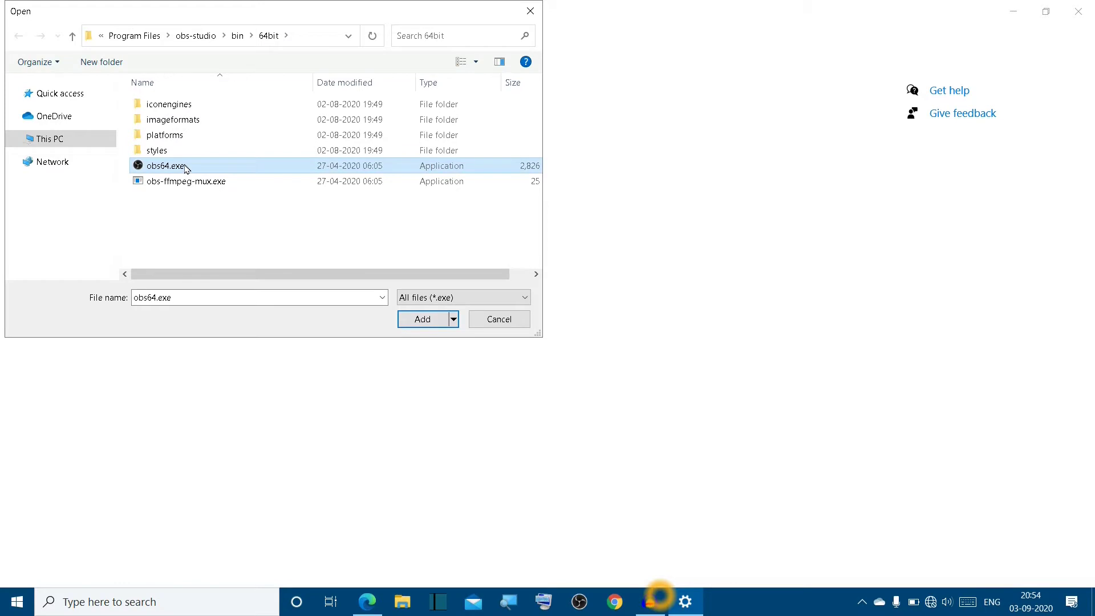
click(407, 326)
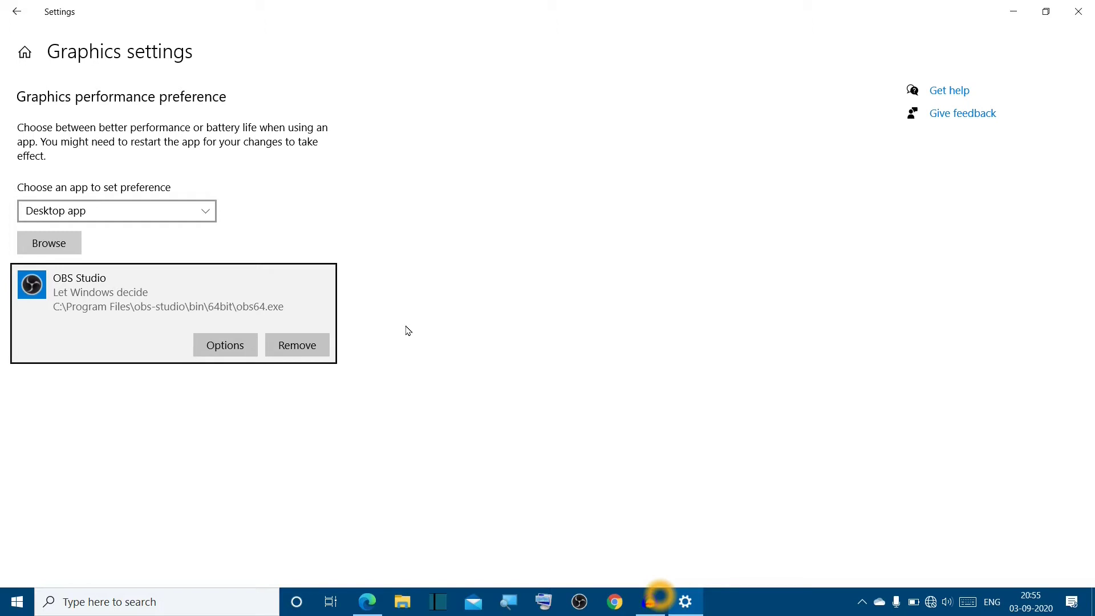
- Set the graphics preference of OBS Studio to Power saving, save it and close Settings
click(217, 348)
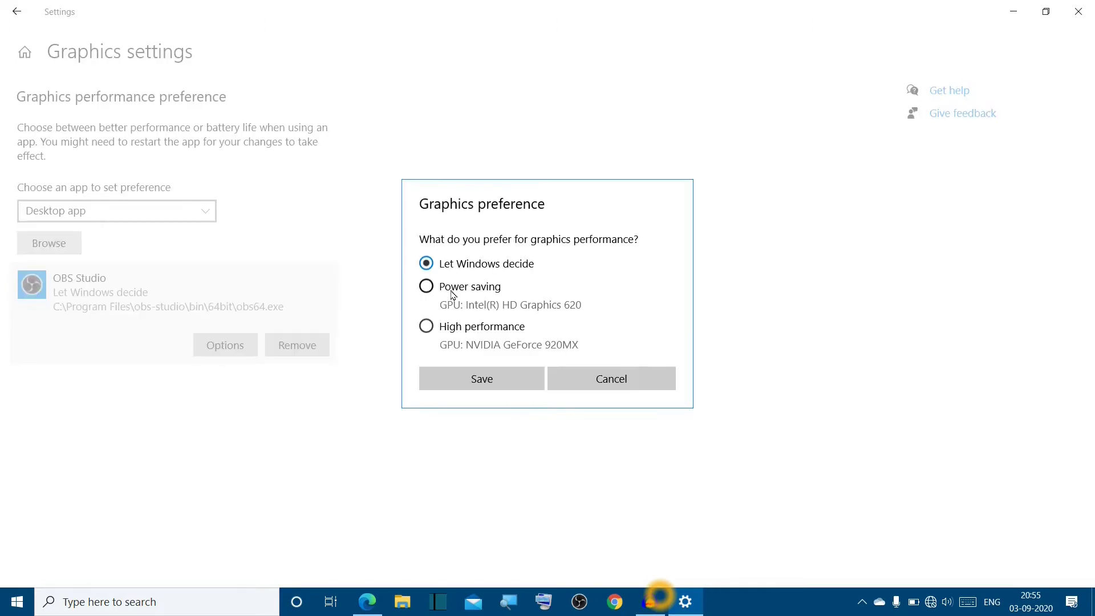
click(431, 293)
click(482, 380)
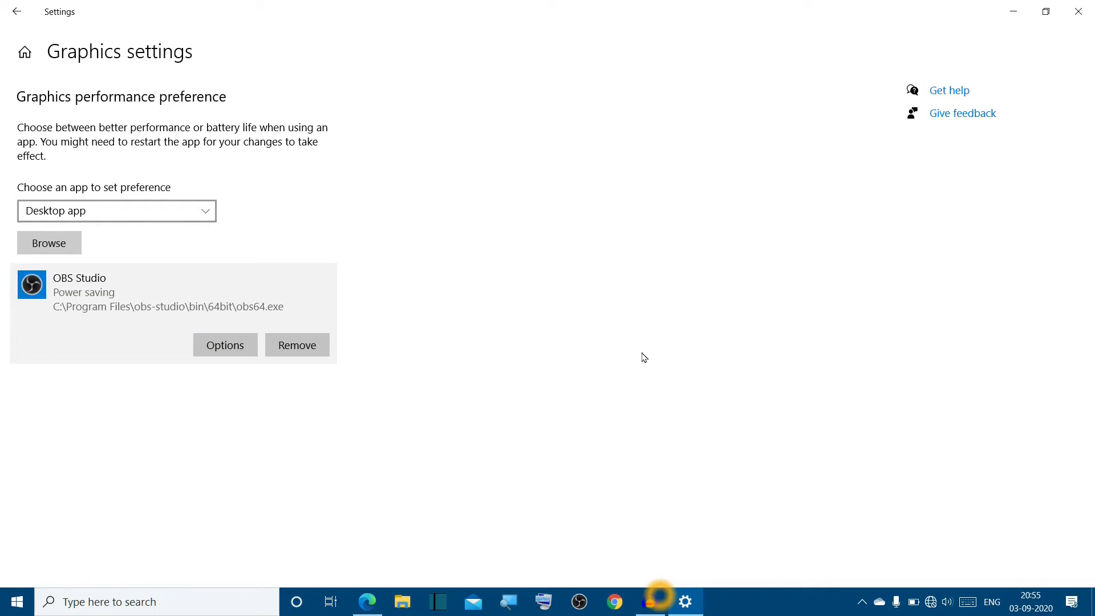
click(1077, 12)
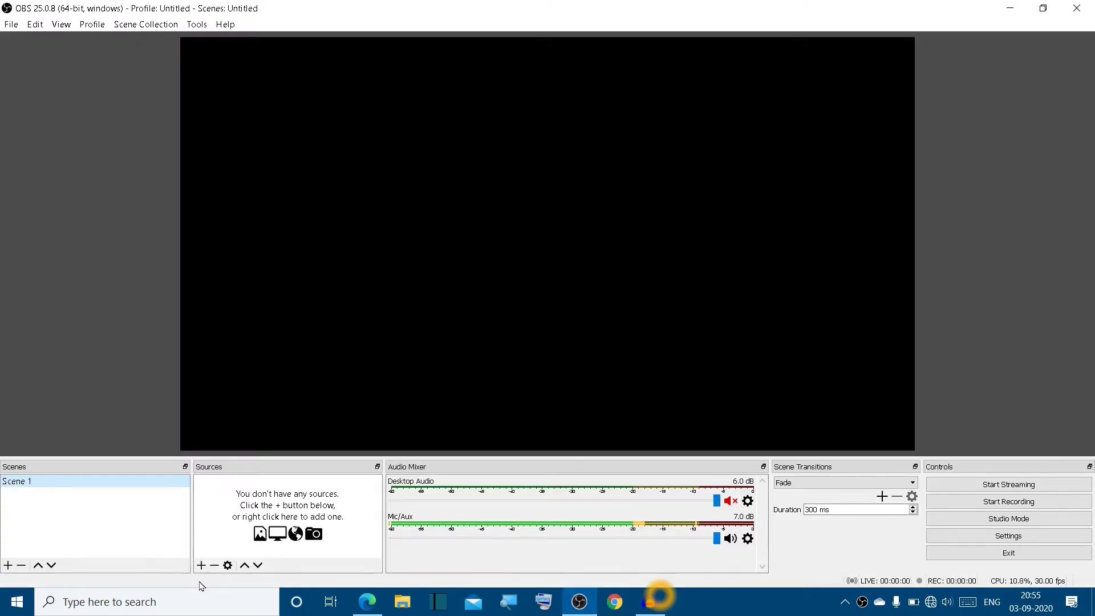
- In OBS Studio, create a Display Capture source for Display 1 in Scene 1, with cursor capture enabled
click(202, 565)
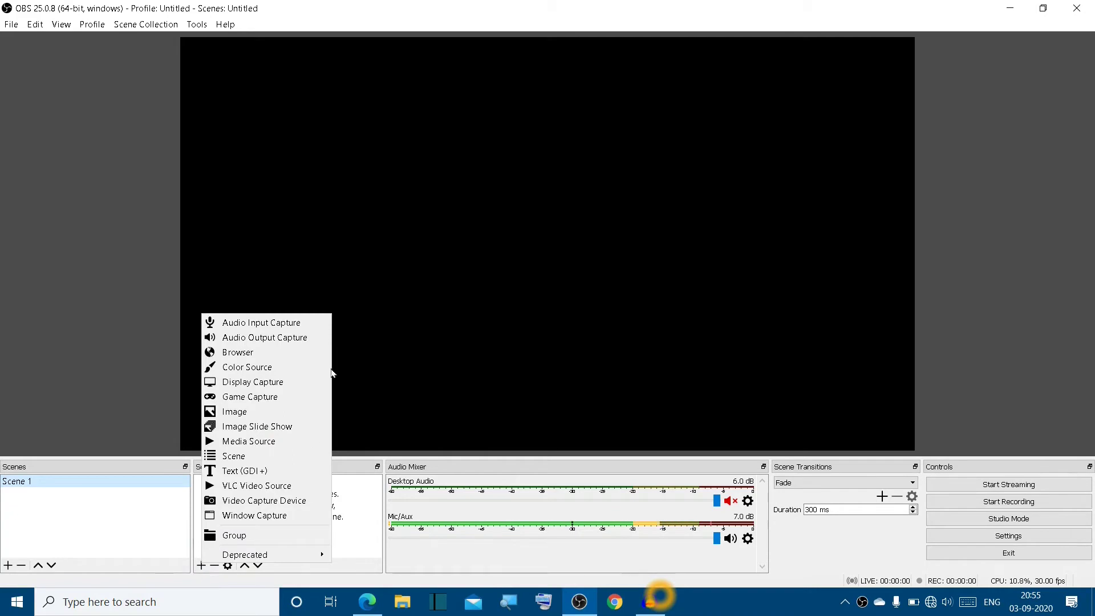
click(285, 388)
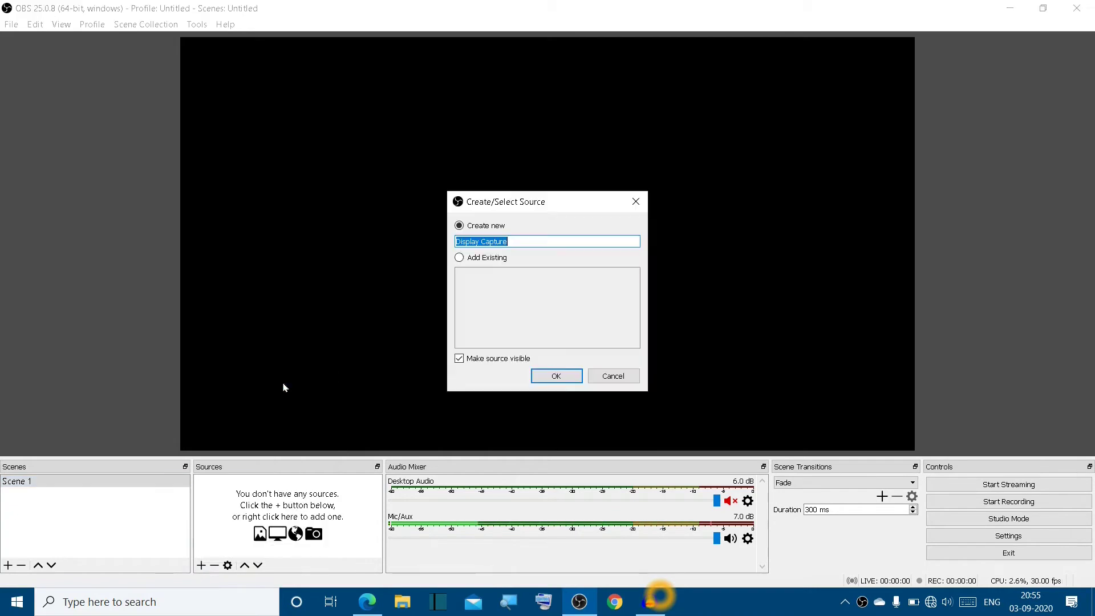
click(553, 379)
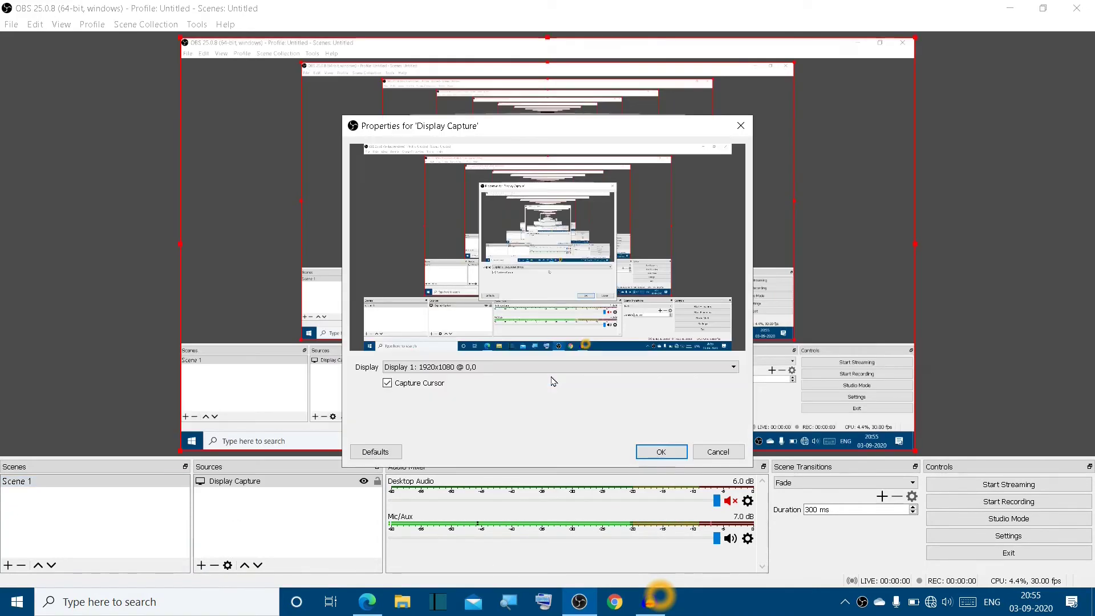
click(661, 452)
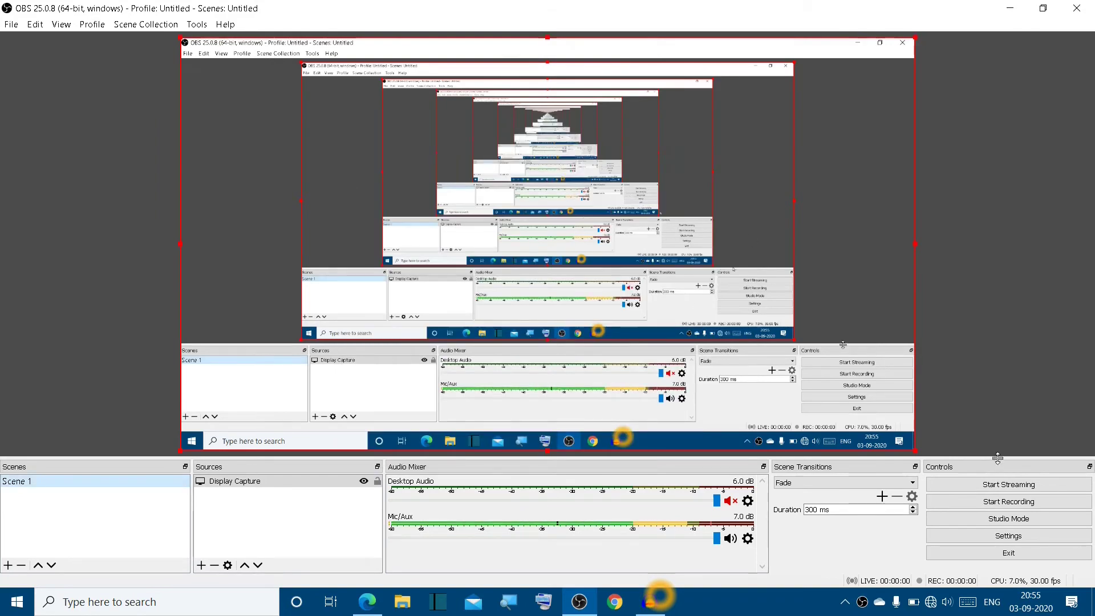
- Record a short test clip that shows the desktop being refreshed, and stop the recording in OBS Studio
click(982, 501)
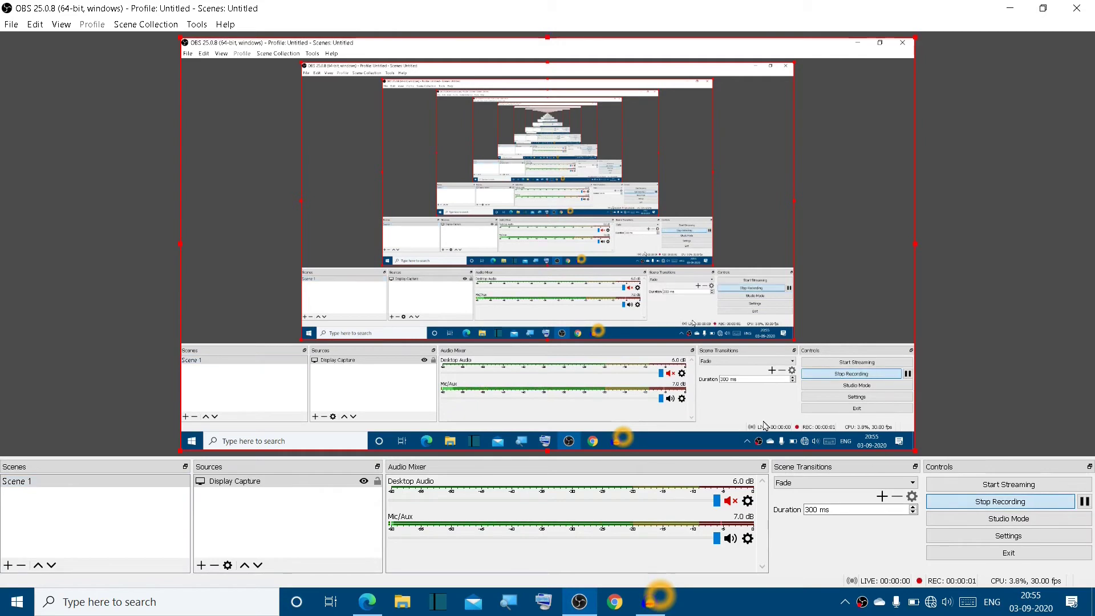
key(super+d)
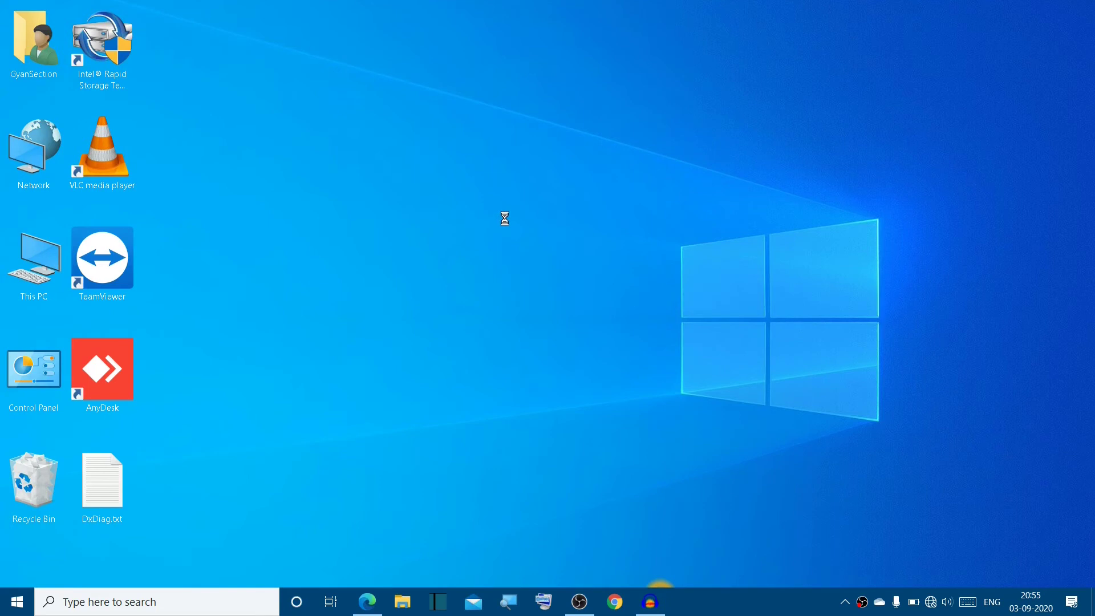
click(415, 220)
right_click(370, 98)
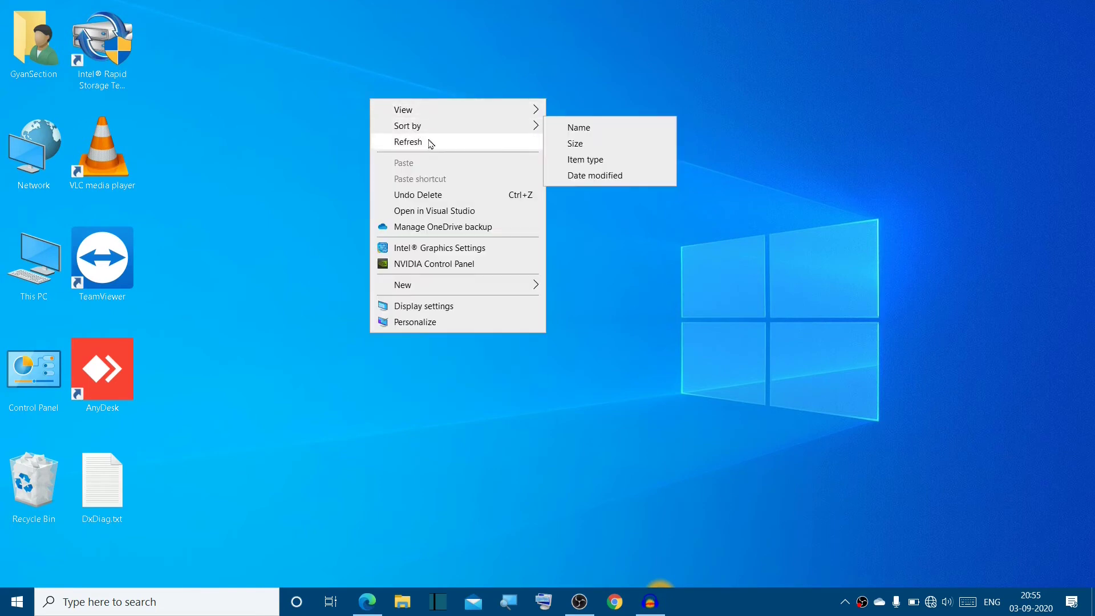
click(429, 141)
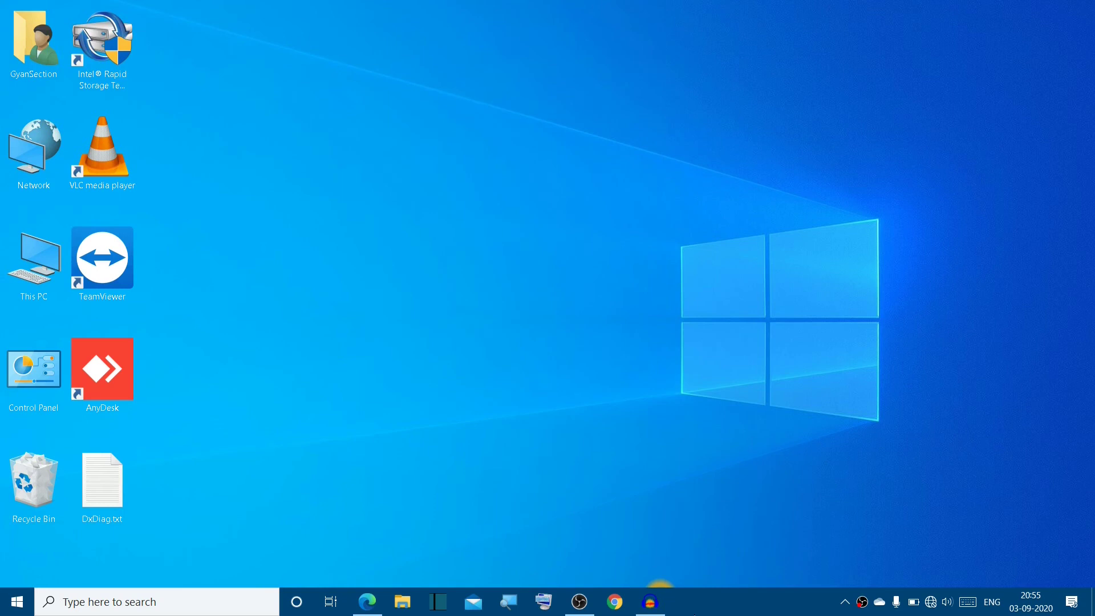
click(579, 601)
click(1000, 501)
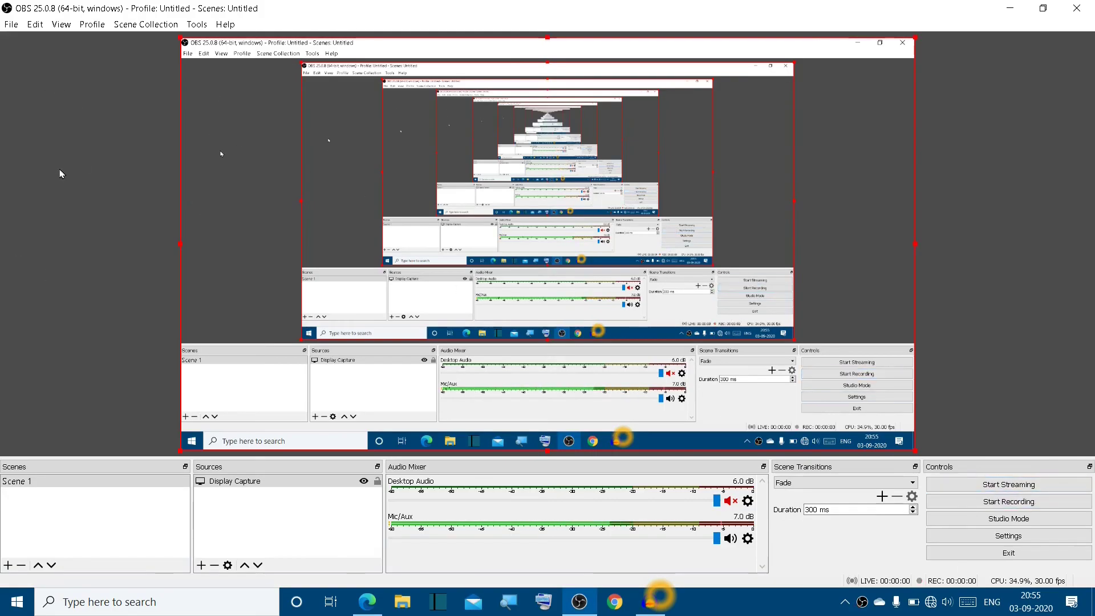